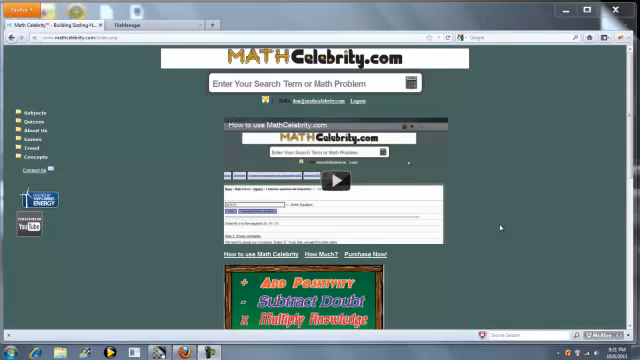
Search a GCF/LCM query to land on the calculator with 12 and 15 entered
left_click(366, 89)
type("g")
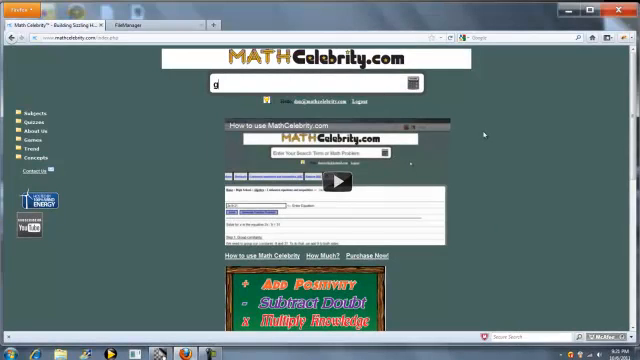
type("reat")
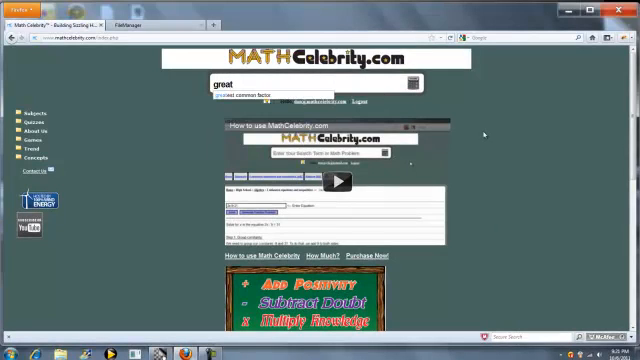
type("lateral a")
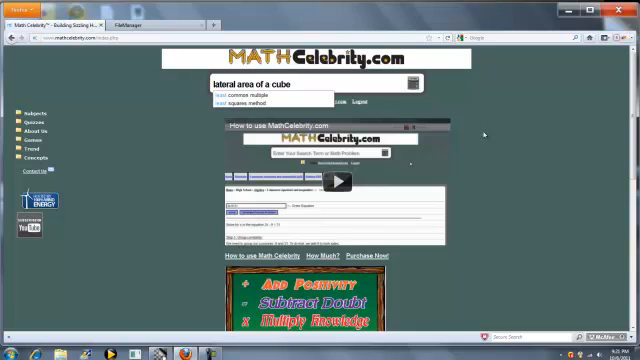
key("Down")
key("Return")
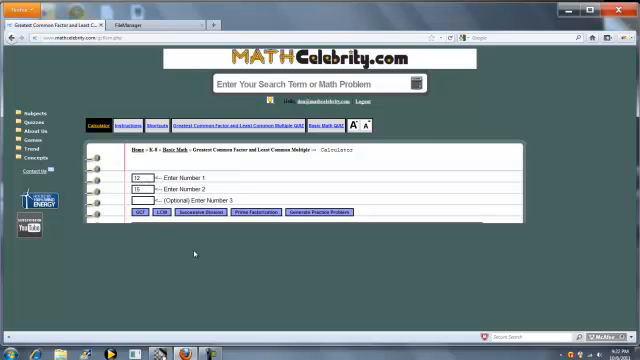
Calculate the Greatest Common Factor of 12 and 15, giving 3
left_click(143, 213)
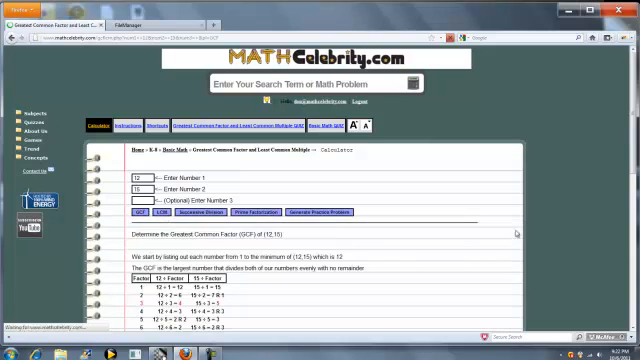
left_click_drag(634, 107, 628, 135)
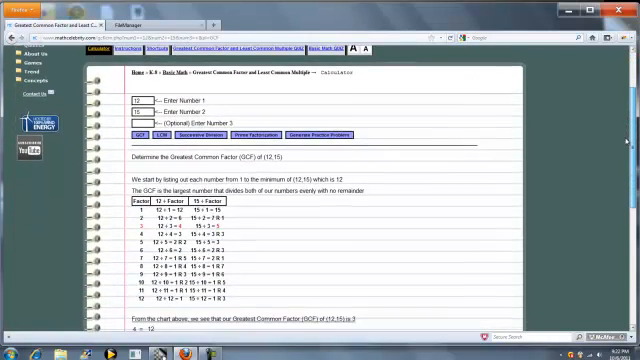
left_click_drag(628, 135, 622, 160)
scroll(622, 160, "down", 2)
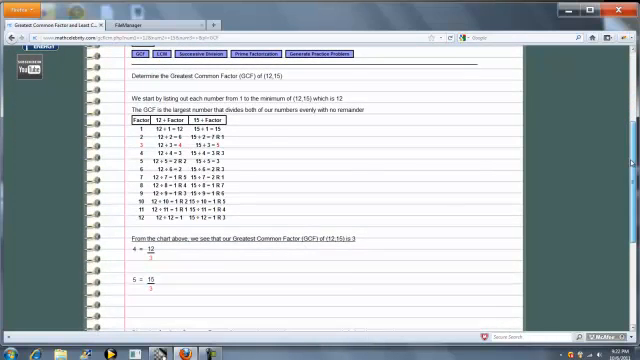
scroll(356, 176, "up", 3)
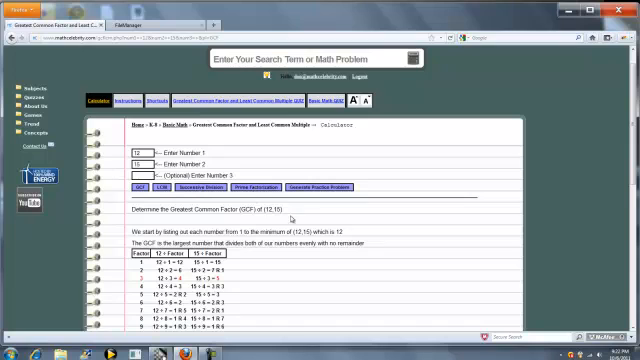
Generate three random practice number pairs, then return to the home page
left_click(331, 187)
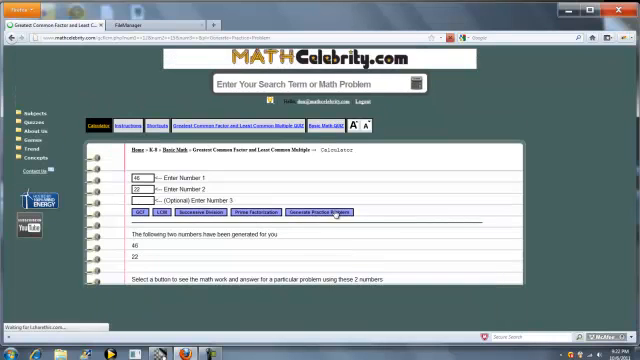
left_click(316, 213)
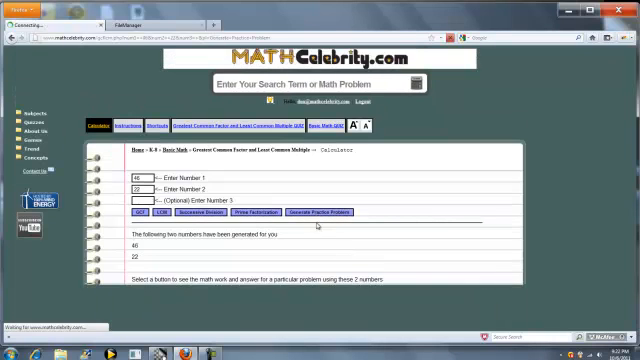
left_click(305, 216)
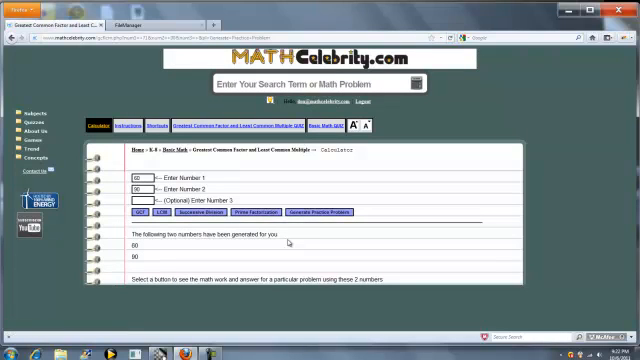
left_click(360, 60)
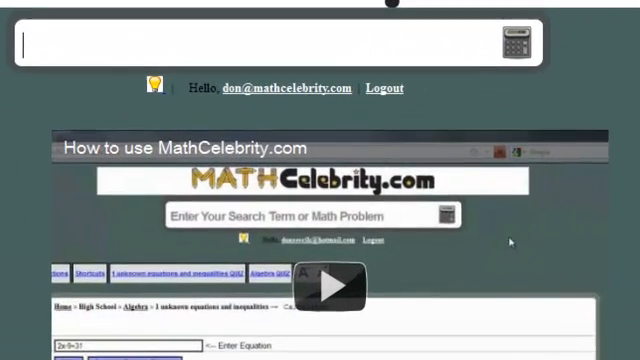
type("greatest common ")
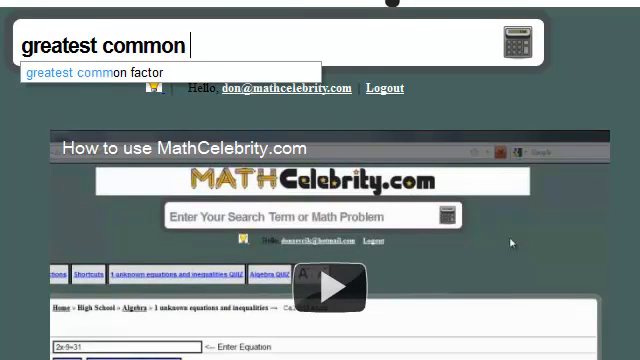
type("factor of 1")
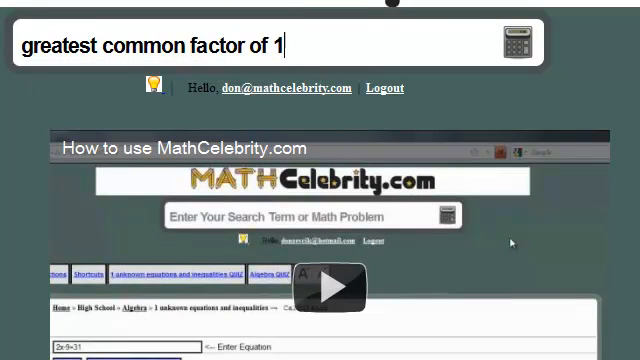
type("2")
Search 'greatest common factor of 12 and 75' to get the worked answer 3
key("BackSpace")
type("2 a")
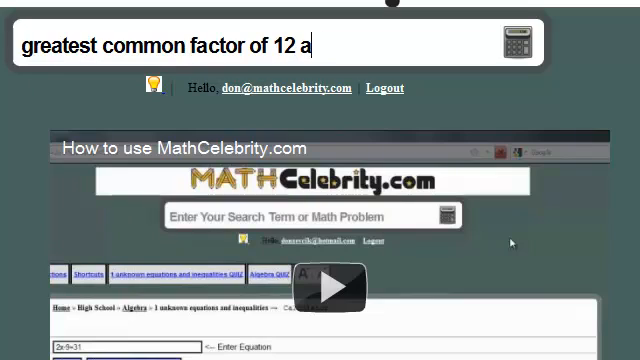
type("nd 75")
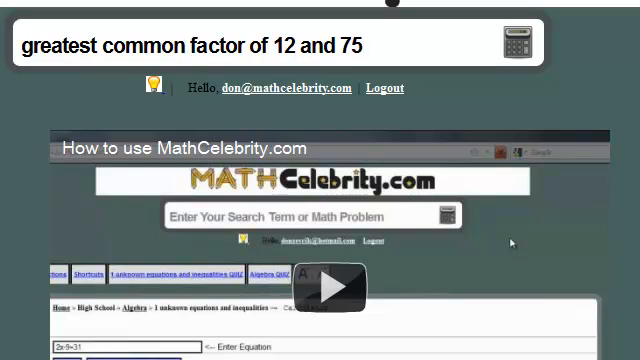
key("Return")
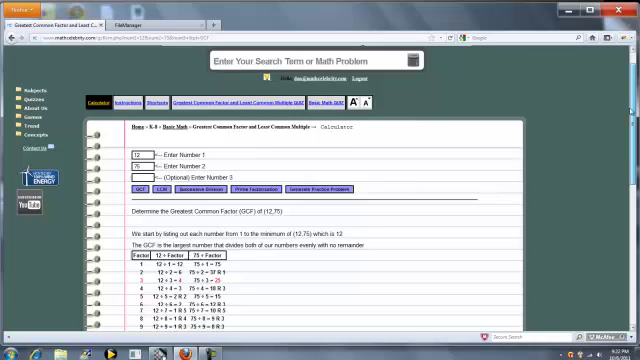
left_click_drag(630, 112, 628, 168)
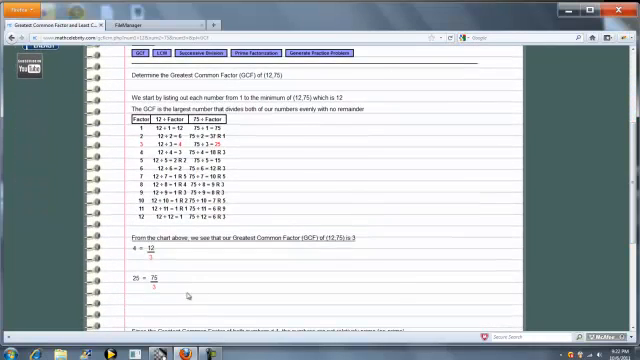